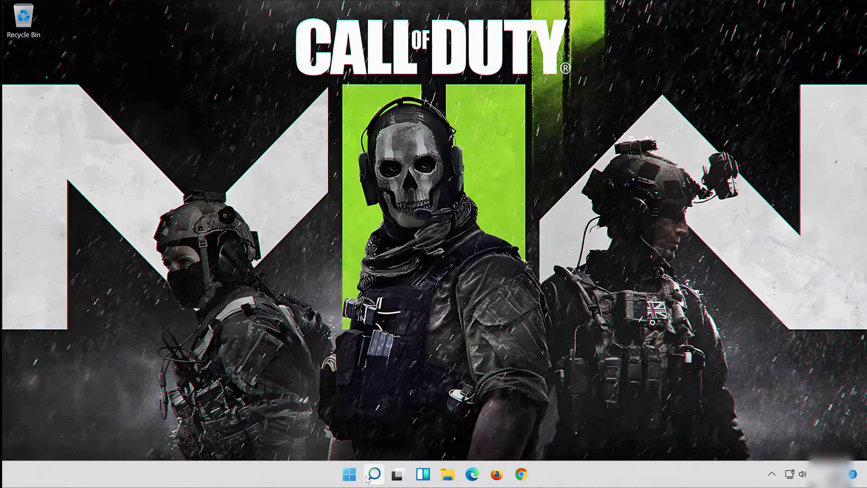
# Step: Find Control Panel through taskbar search and go to its Hardware and Sound category
pyautogui.click(367, 479)
pyautogui.write('con')
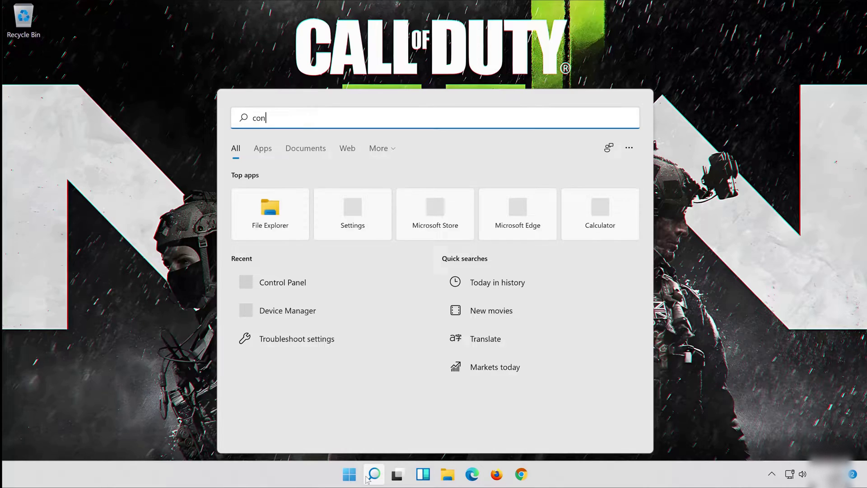
pyautogui.write('trol panel')
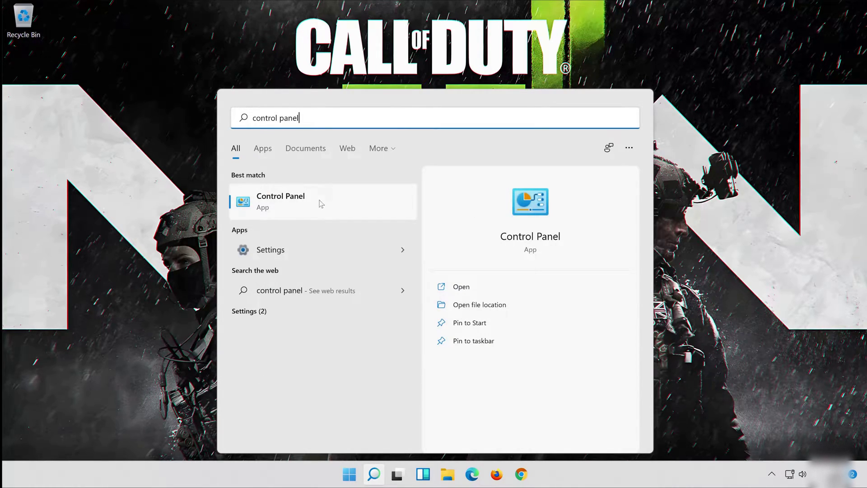
pyautogui.click(350, 197)
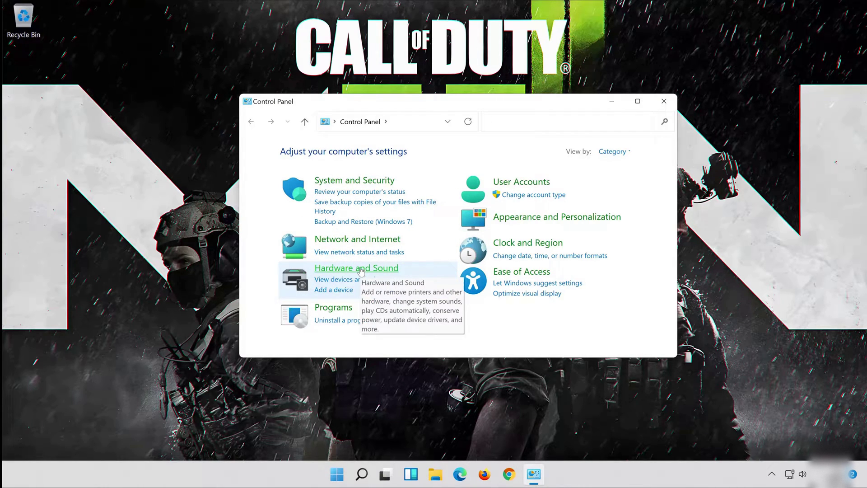
pyautogui.click(360, 270)
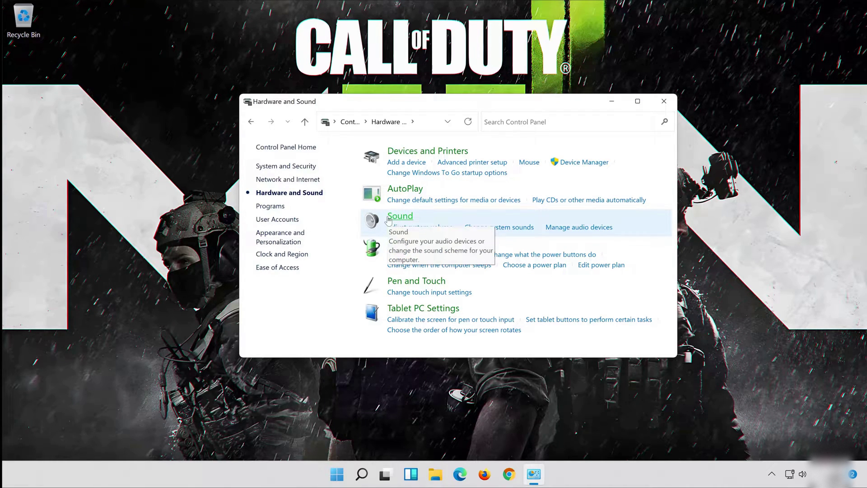
# Step: Open the Sound dialog, close Control Panel, and select Microphone under Recording
pyautogui.click(399, 218)
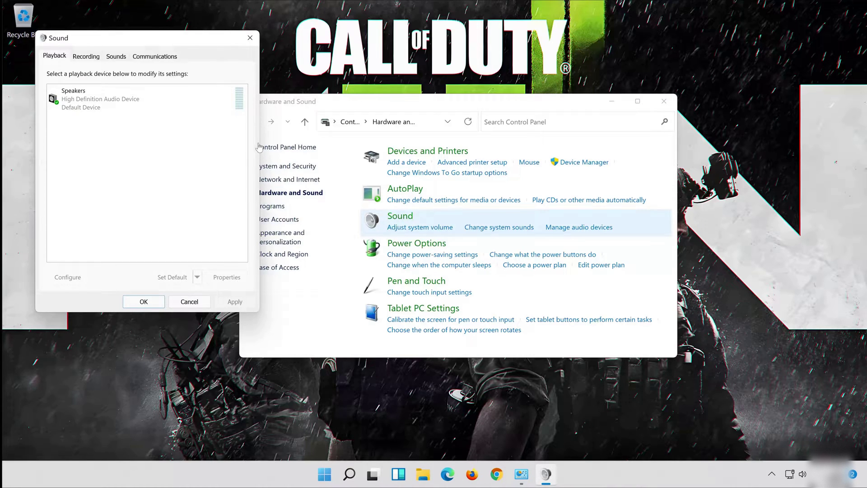
pyautogui.moveTo(163, 41); pyautogui.dragTo(474, 85)
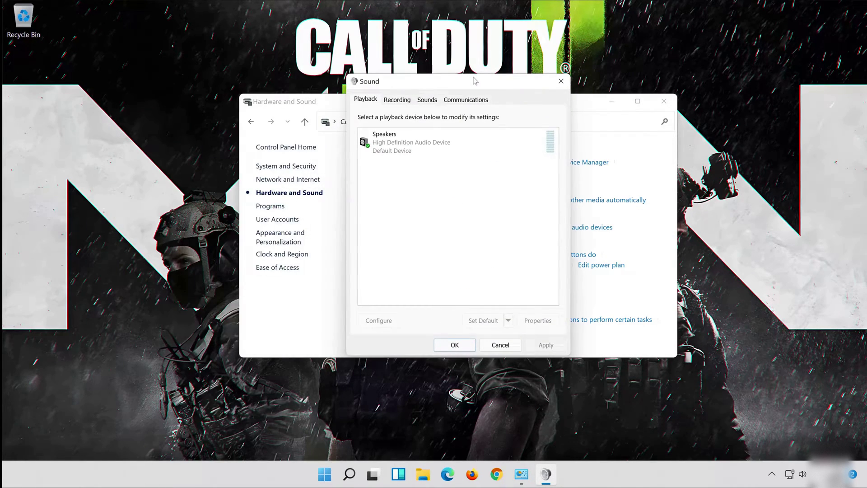
pyautogui.click(664, 101)
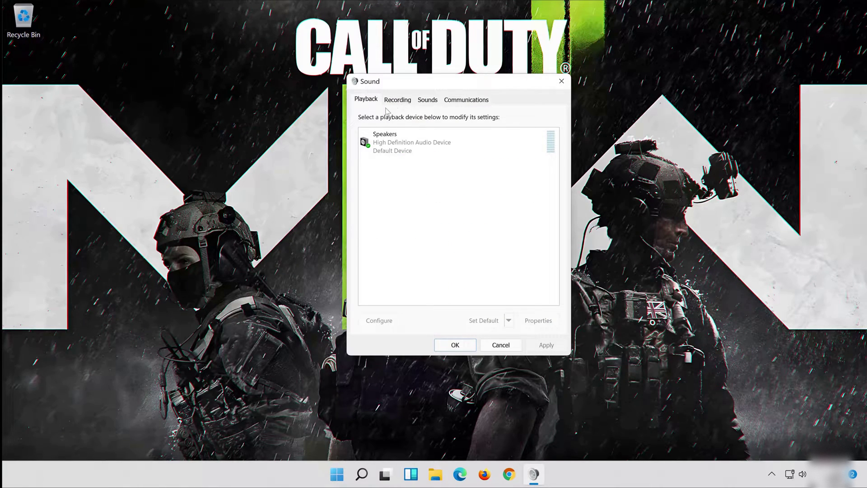
pyautogui.click(397, 106)
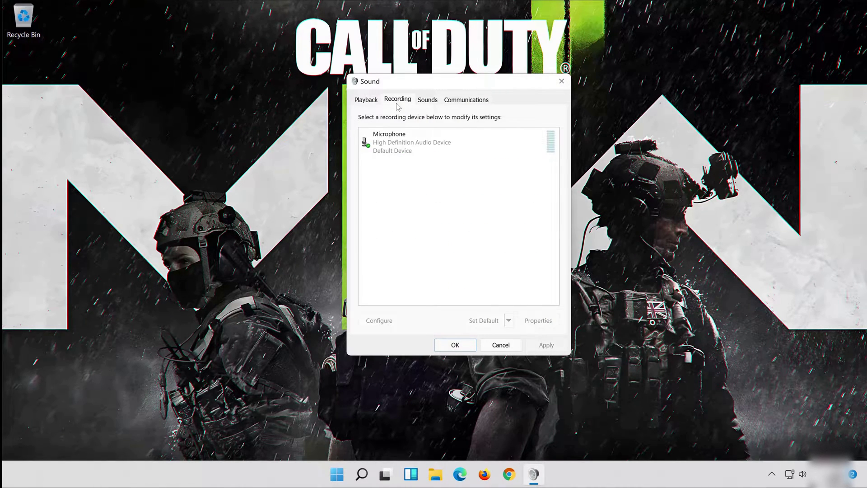
pyautogui.click(403, 142)
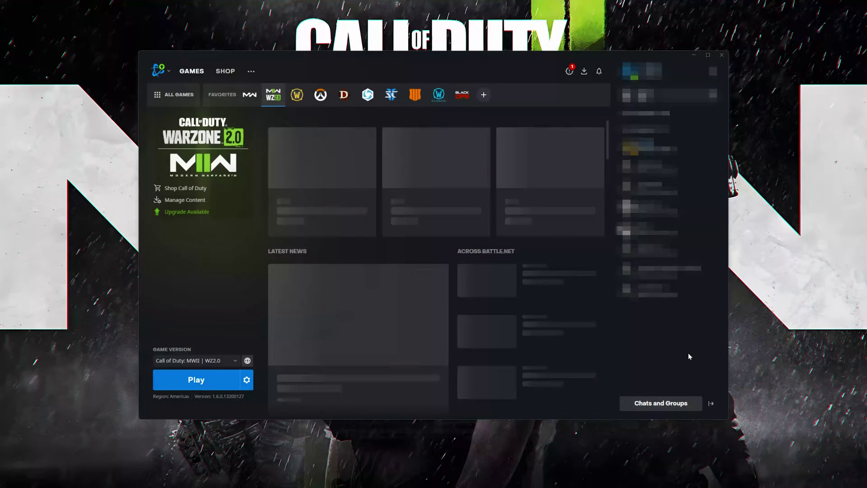
# Step: Launch Call of Duty MWII from Battle.net and dismiss the Message of the Day
pyautogui.click(204, 382)
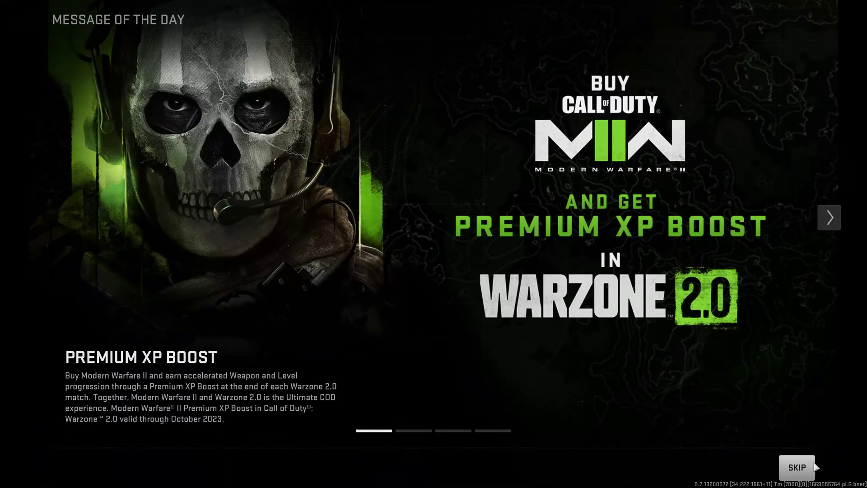
pyautogui.click(797, 467)
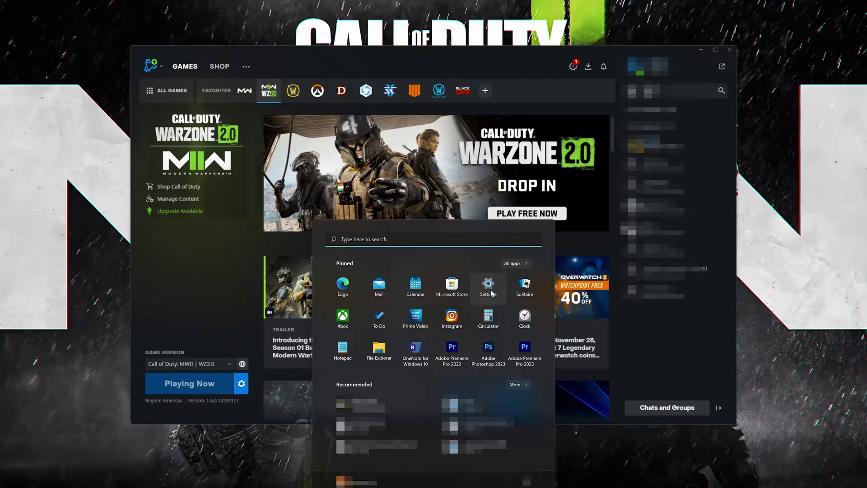
# Step: Open Windows Settings at the Privacy & security page
pyautogui.click(490, 287)
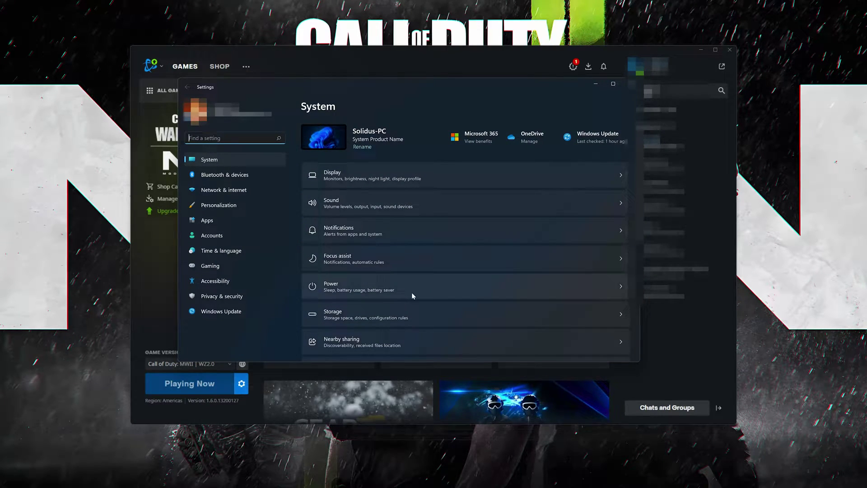
pyautogui.click(239, 295)
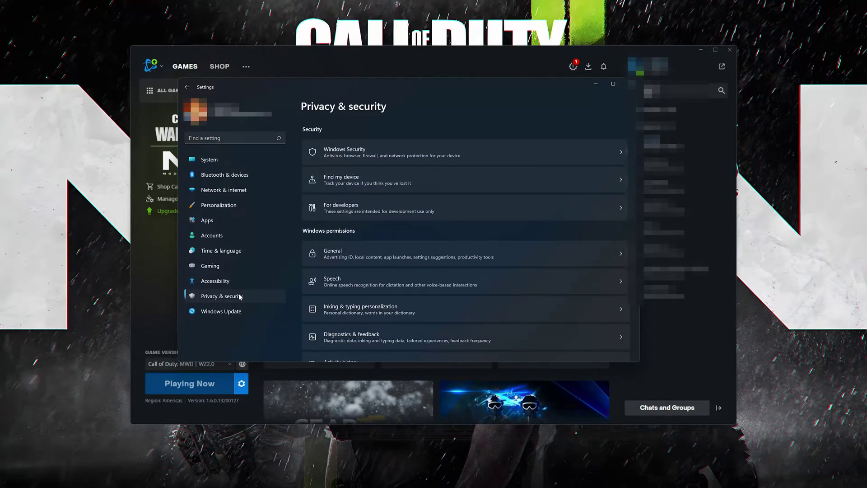
pyautogui.scroll(-5, 487, 268)
pyautogui.scroll(-3, 488, 267)
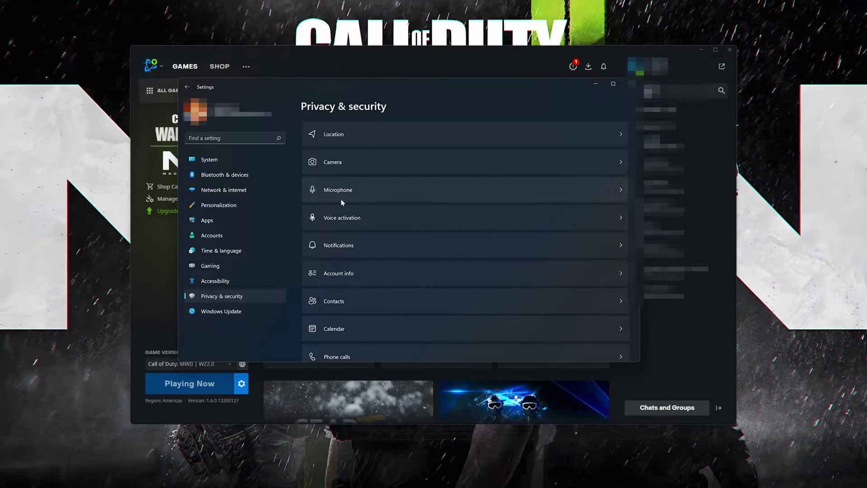
# Step: Open the Microphone page under App permissions to verify access is on
pyautogui.click(409, 194)
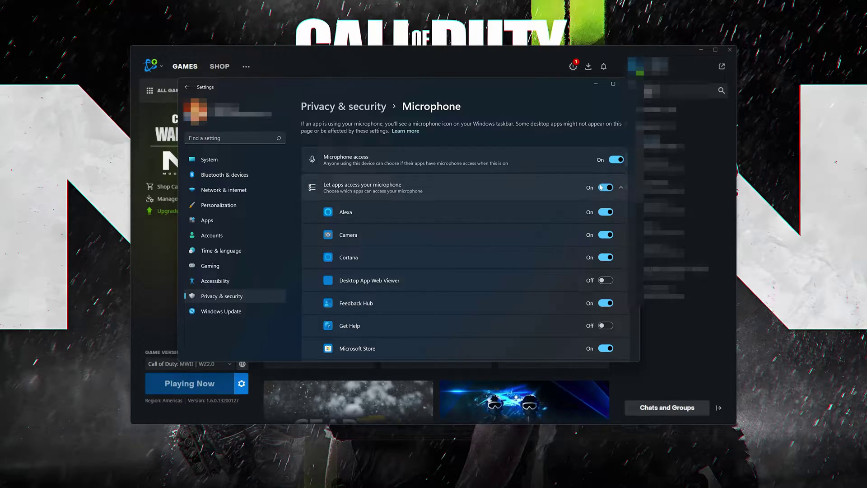
pyautogui.scroll(-1, 573, 239)
pyautogui.scroll(-2, 573, 239)
pyautogui.scroll(-1, 571, 239)
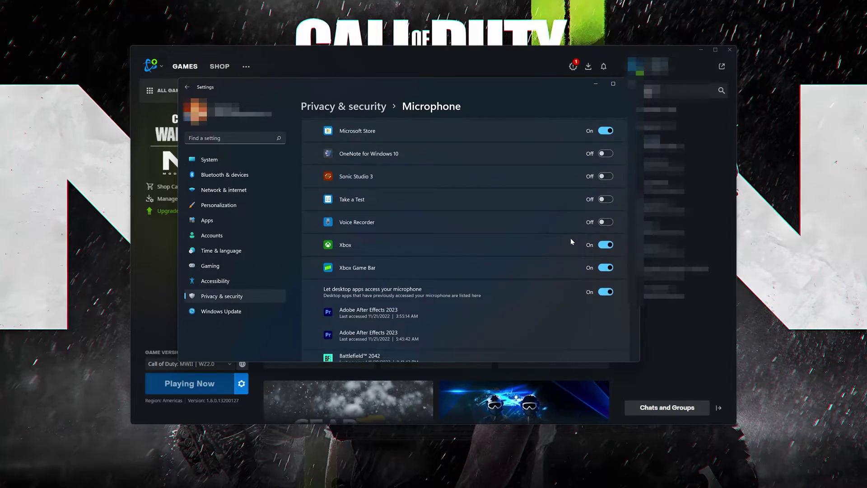
pyautogui.scroll(-1, 571, 238)
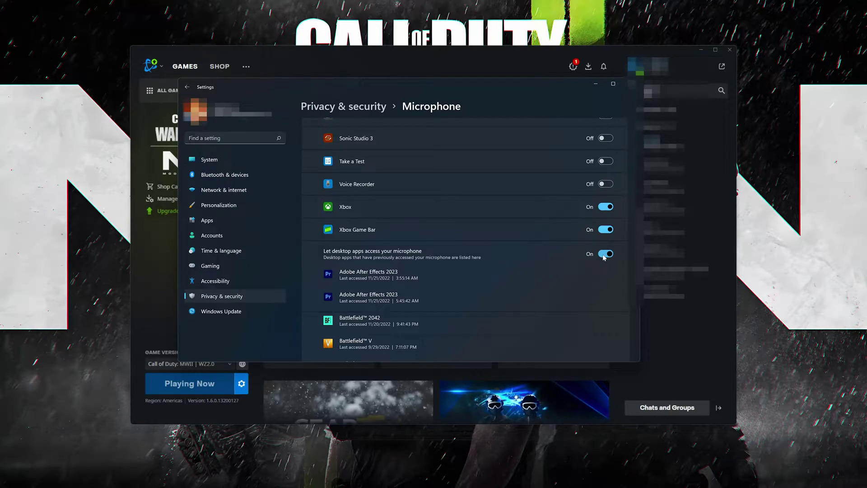
pyautogui.scroll(-1, 603, 254)
pyautogui.scroll(-3, 603, 254)
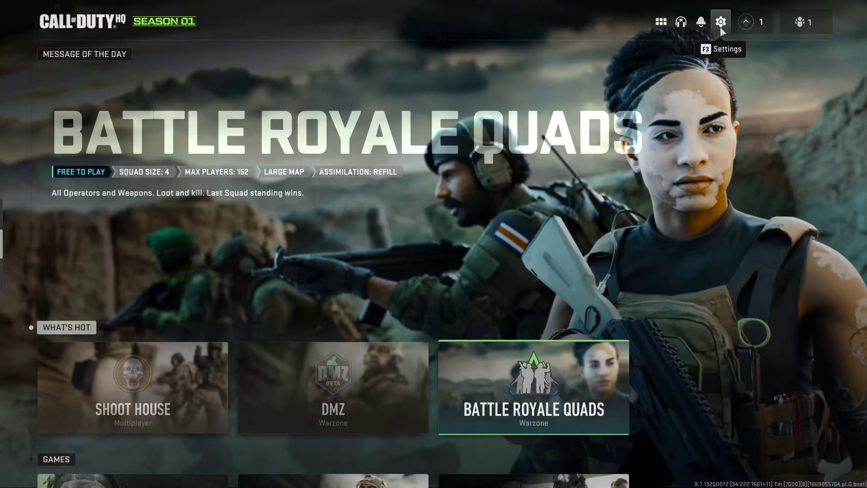
# Step: Go to the Audio category in the game's Settings menu
pyautogui.click(720, 26)
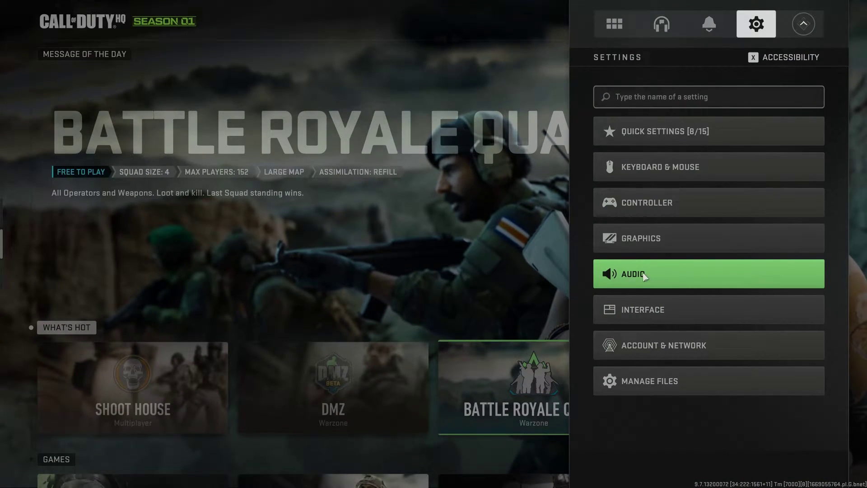
pyautogui.click(702, 270)
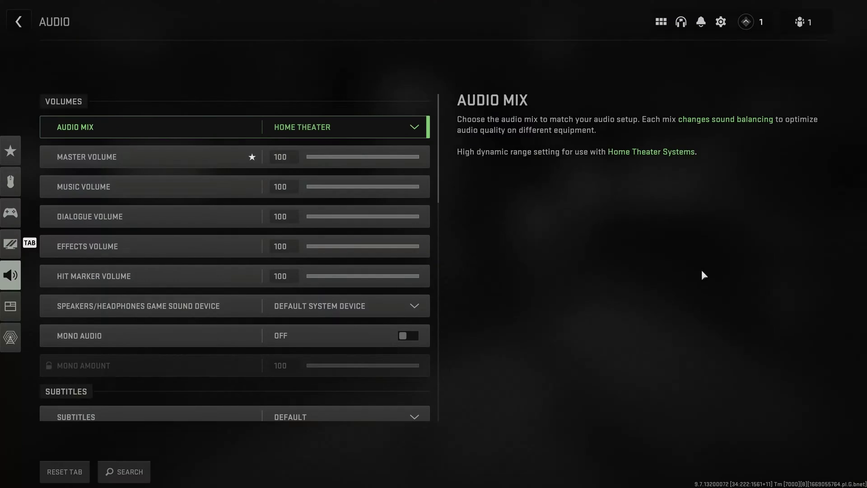
pyautogui.scroll(-1, 245, 294)
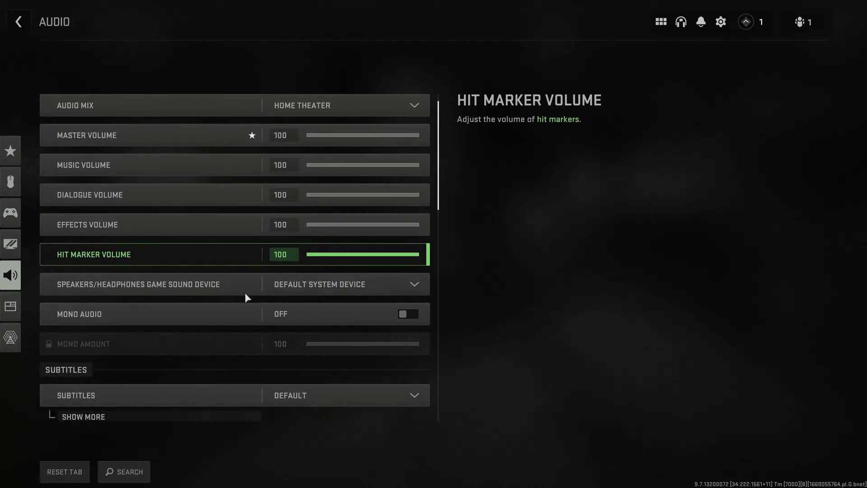
pyautogui.scroll(-2, 246, 293)
pyautogui.scroll(-1, 245, 294)
pyautogui.scroll(-1, 246, 294)
pyautogui.scroll(-3, 245, 293)
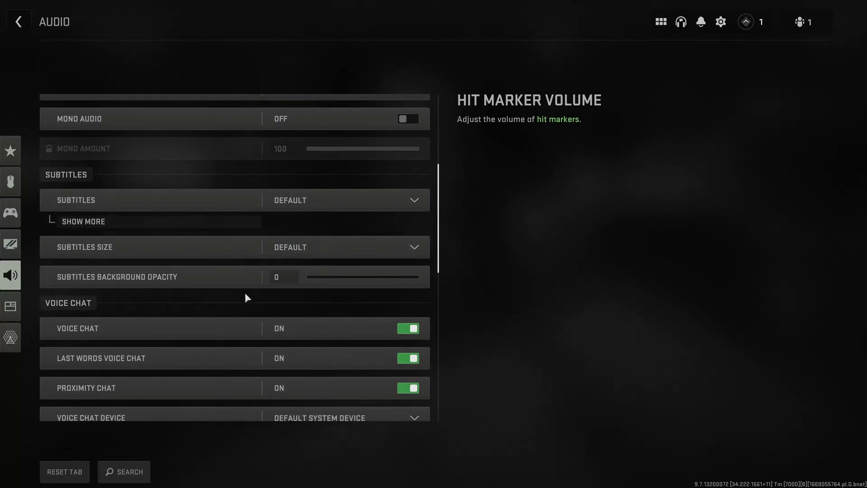
pyautogui.scroll(-1, 244, 292)
pyautogui.scroll(-1, 204, 285)
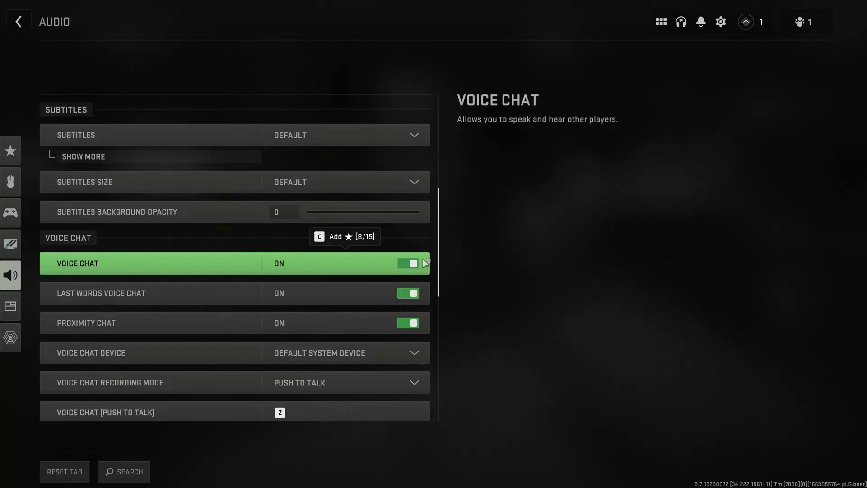
pyautogui.scroll(-1, 413, 291)
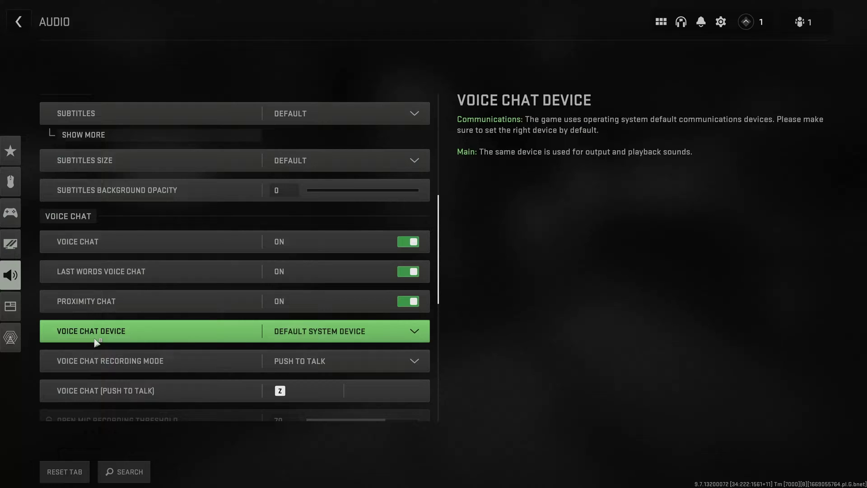
# Step: Keep Default System Device selected in the Voice Chat Device dropdown
pyautogui.click(325, 332)
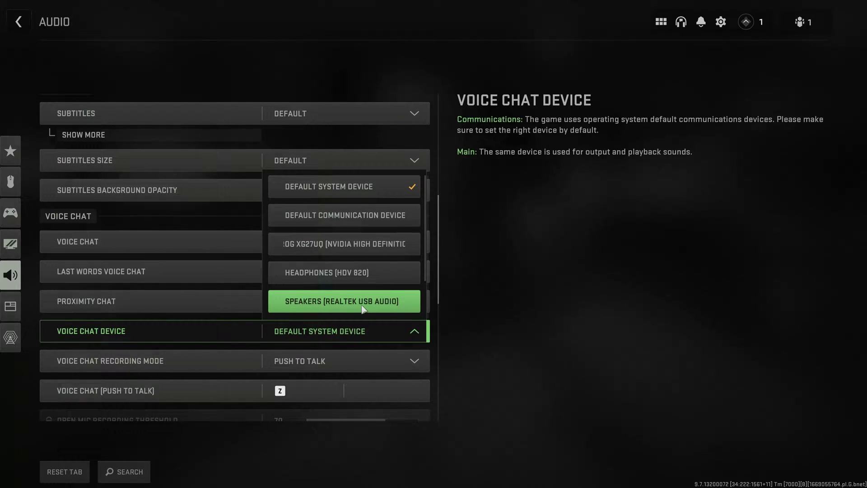
pyautogui.click(520, 278)
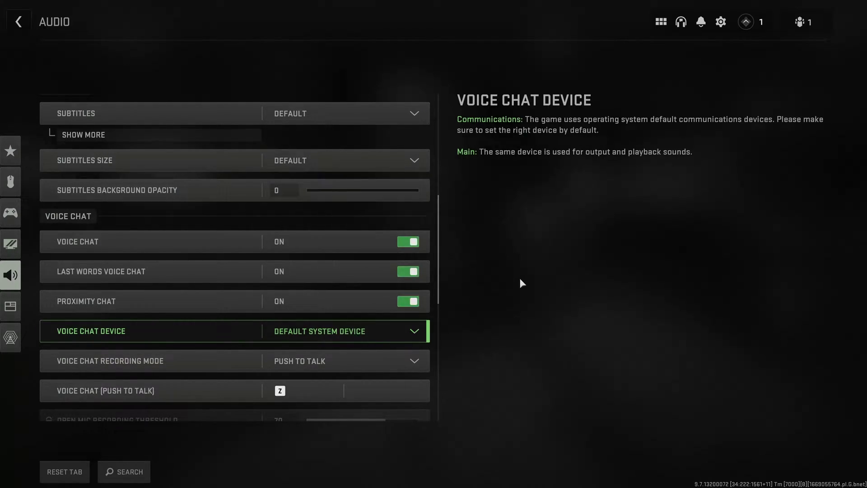
pyautogui.scroll(-1, 378, 307)
pyautogui.scroll(1, 310, 330)
pyautogui.scroll(-1, 308, 328)
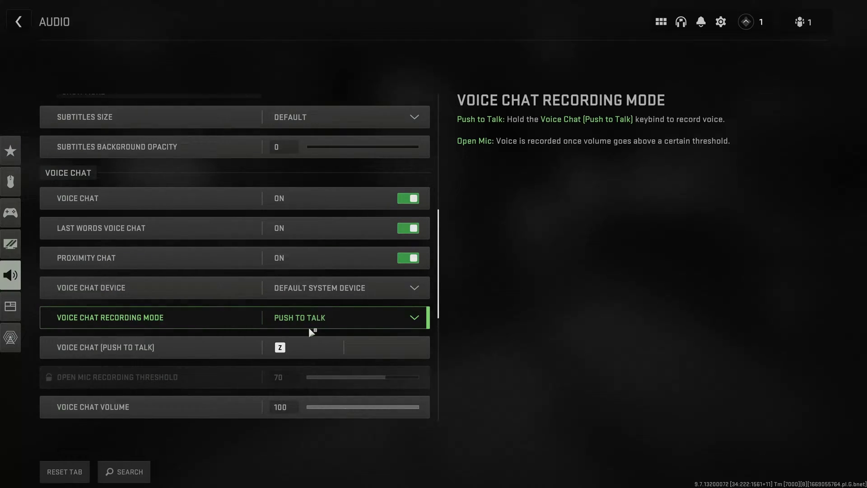
pyautogui.scroll(-4, 308, 327)
pyautogui.scroll(-1, 308, 327)
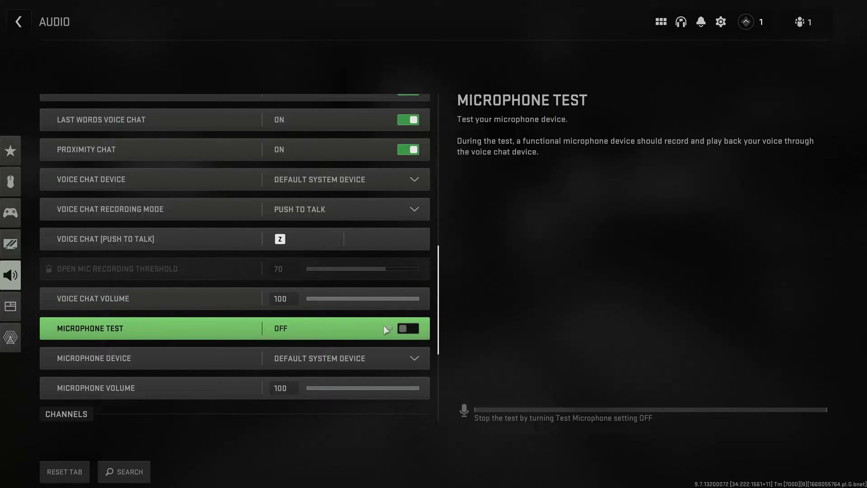
# Step: Toggle Microphone Test on and off, then check the Microphone Device options
pyautogui.click(412, 333)
pyautogui.click(411, 332)
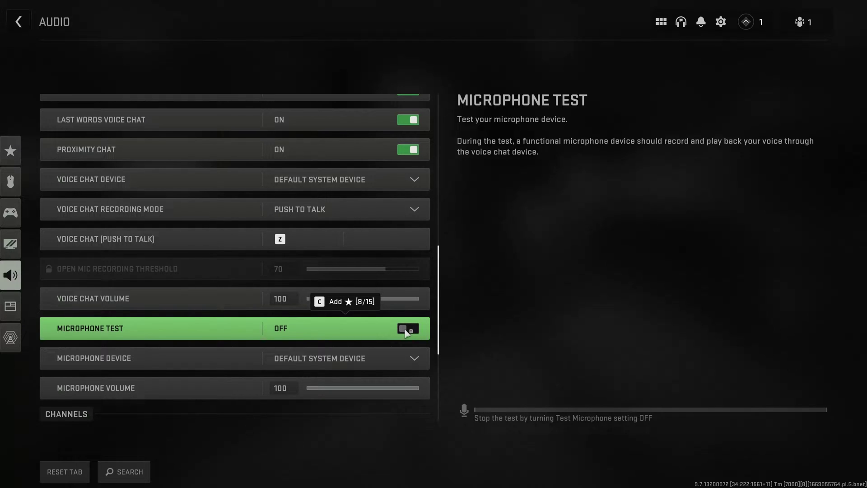
pyautogui.click(361, 354)
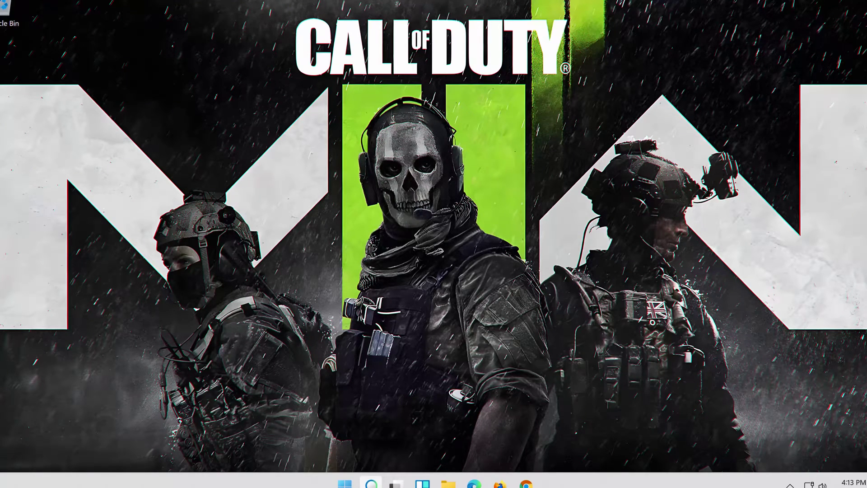
# Step: Launch Device Manager from search and select Microphone under Audio inputs and outputs
pyautogui.press('super+s')
pyautogui.write('d')
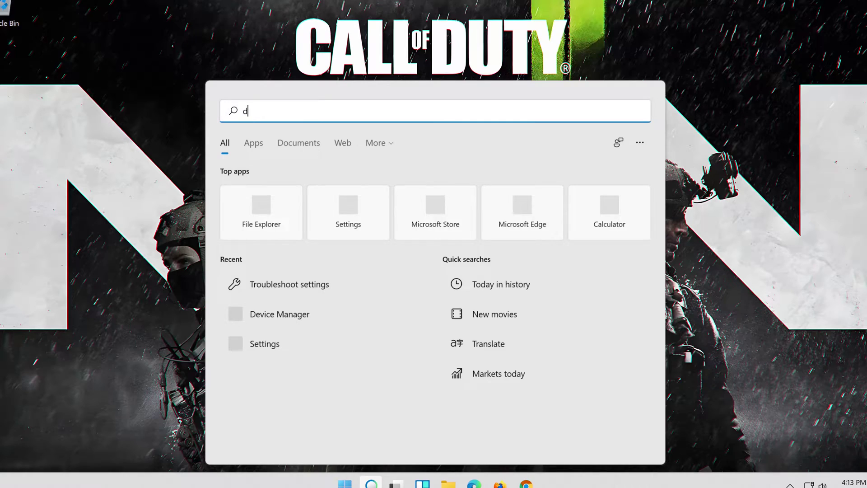
pyautogui.write('evice mana')
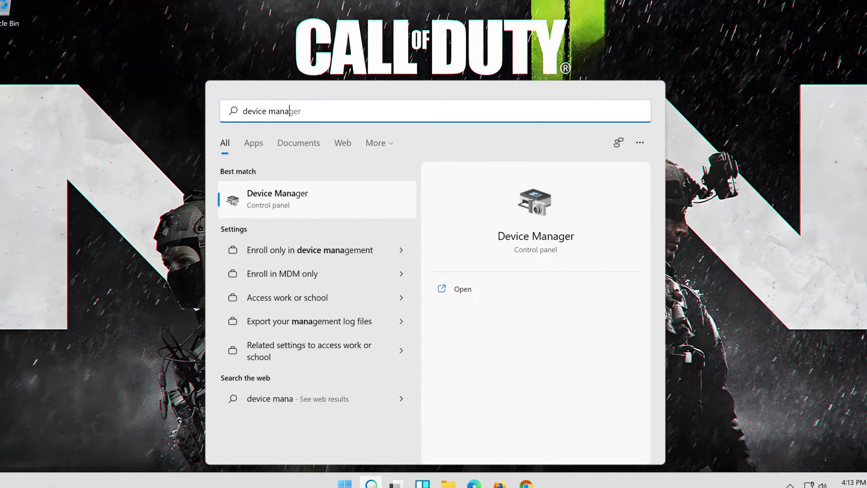
pyautogui.write('ger')
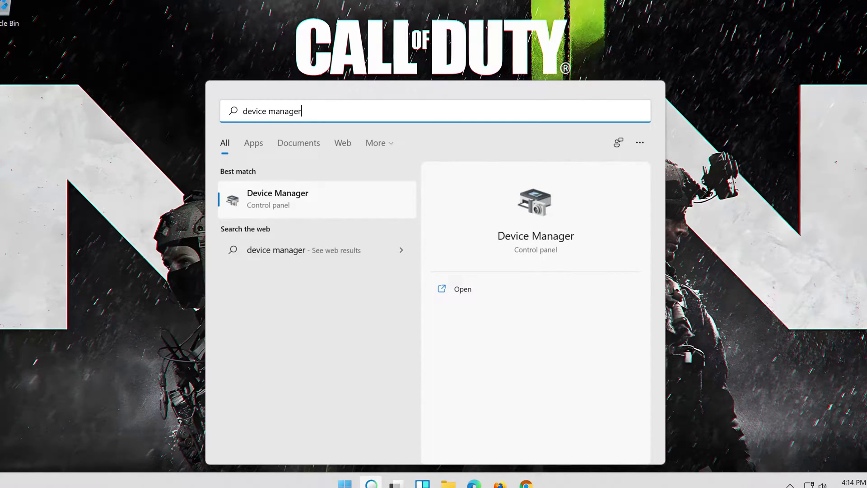
pyautogui.click(332, 201)
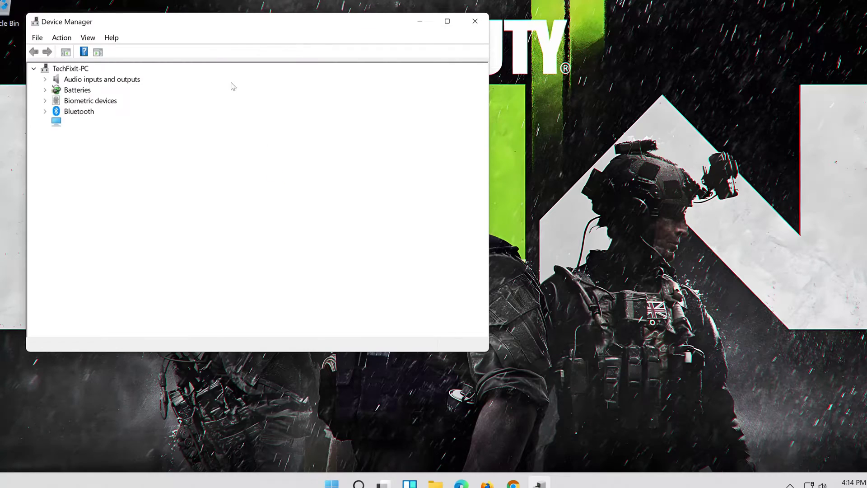
pyautogui.moveTo(225, 27)
pyautogui.mouseDown()
pyautogui.moveTo(468, 68)
pyautogui.moveTo(453, 69)
pyautogui.mouseUp()
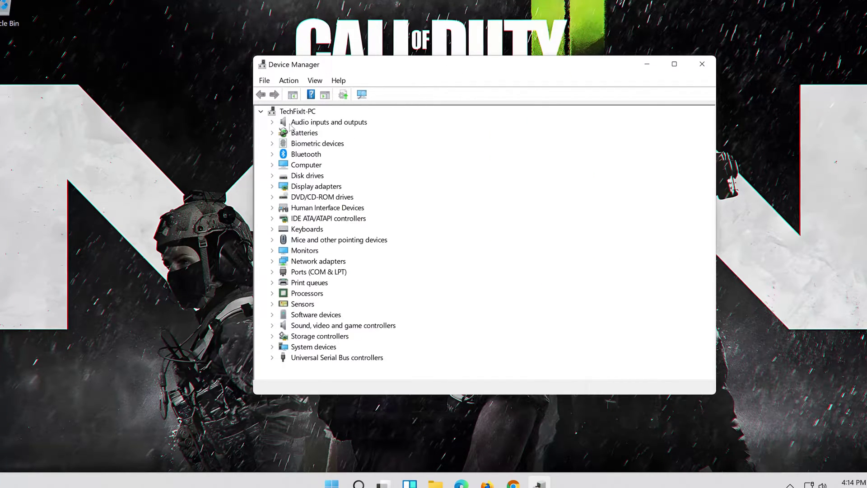
pyautogui.click(273, 121)
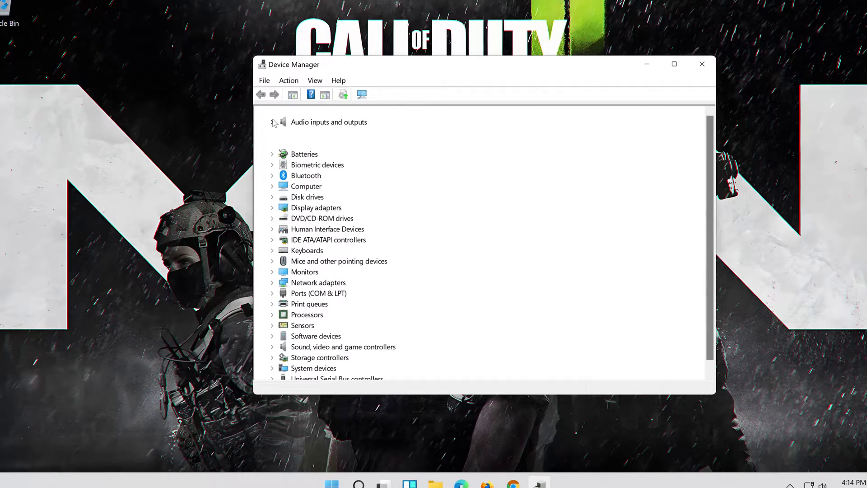
pyautogui.click(326, 136)
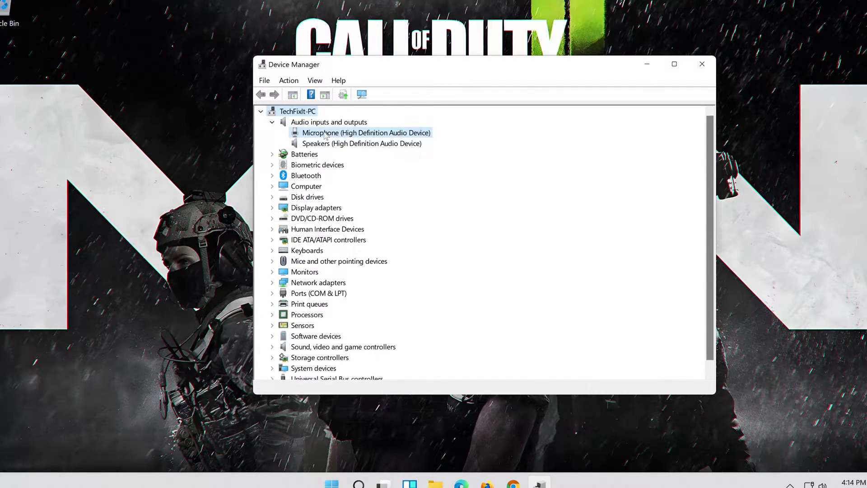
# Step: Uninstall Microphone (High Definition Audio Device) from its Driver tab, then close Device Manager
pyautogui.rightClick(364, 134)
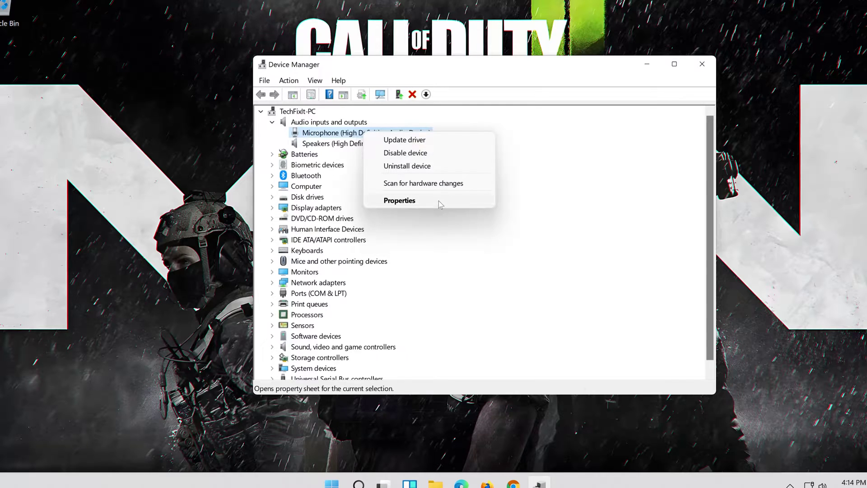
pyautogui.click(439, 203)
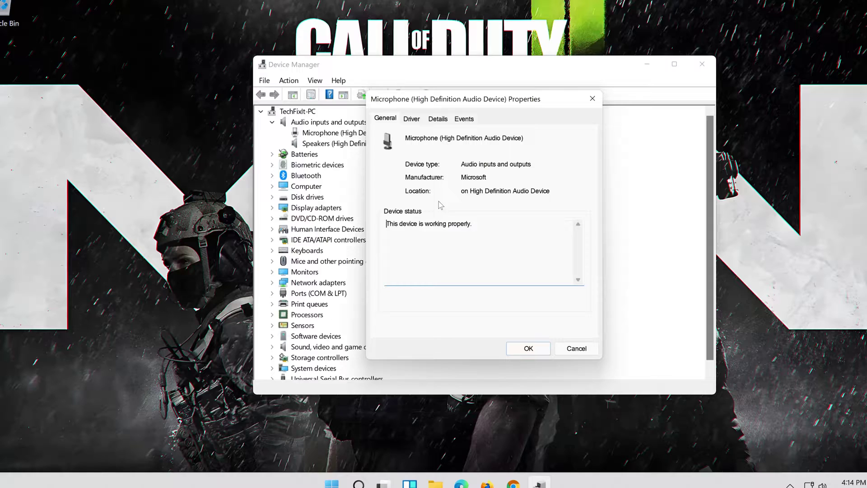
pyautogui.click(414, 119)
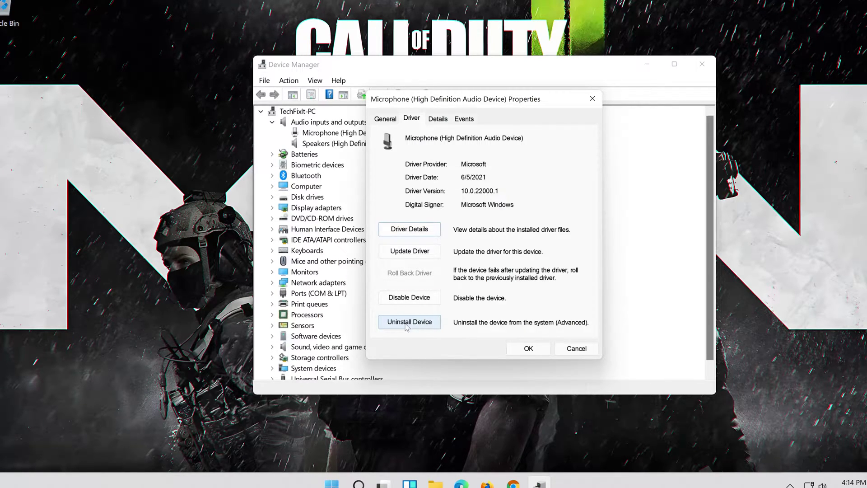
pyautogui.click(428, 323)
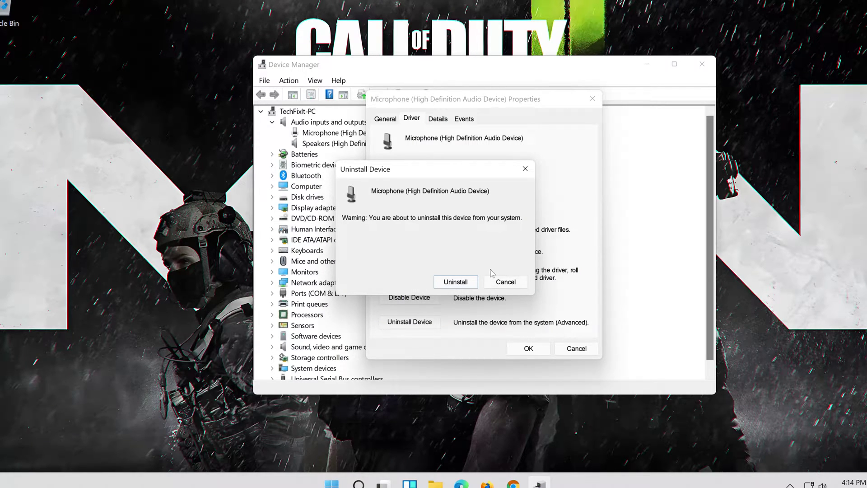
pyautogui.click(456, 282)
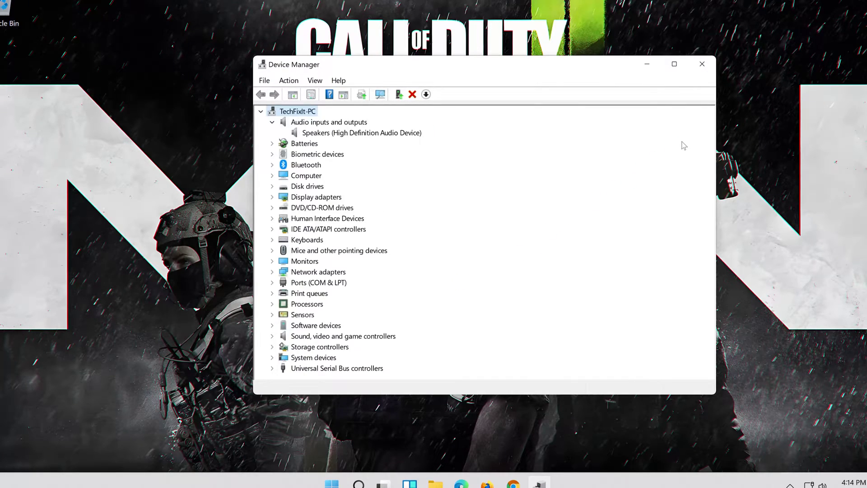
pyautogui.click(702, 66)
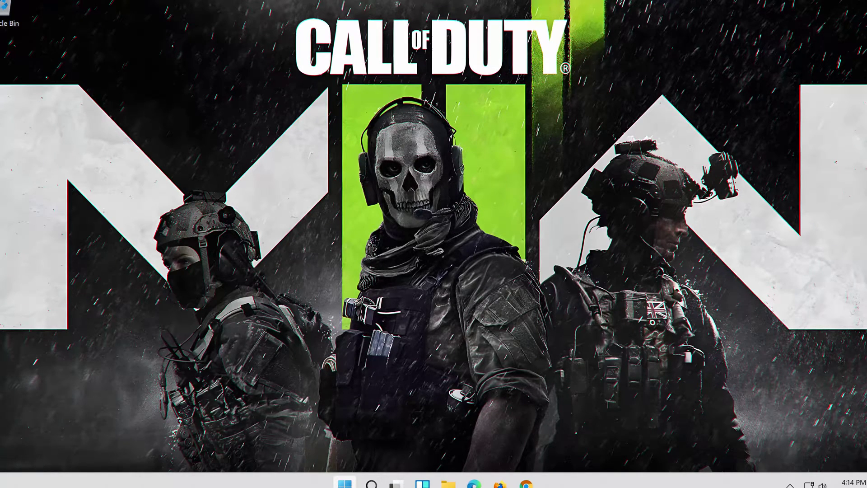
# Step: Open the Start menu's power menu to list Sleep, Shut down and Restart
pyautogui.click(344, 482)
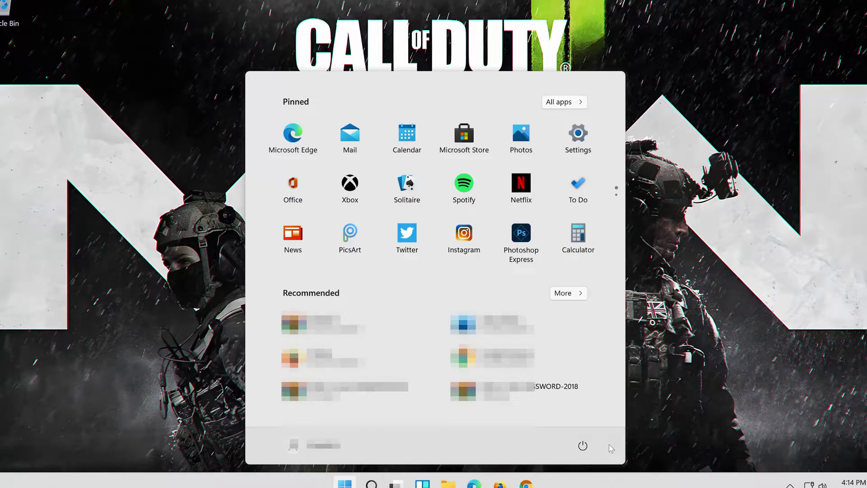
pyautogui.click(582, 446)
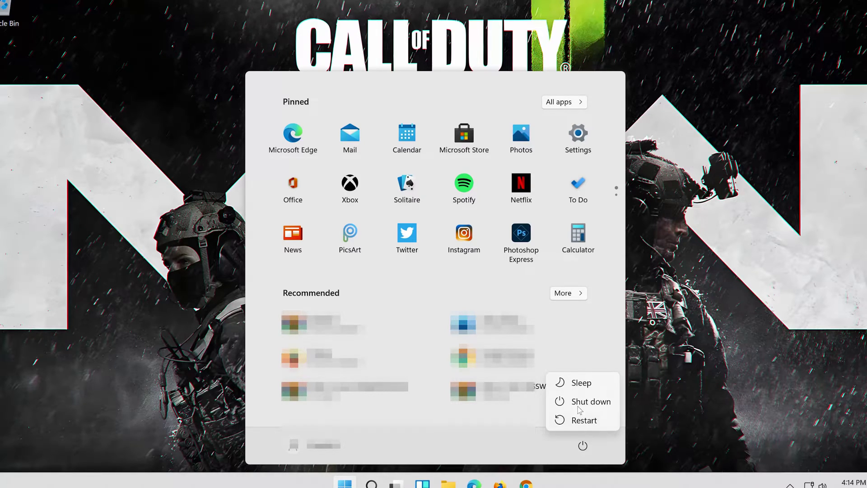